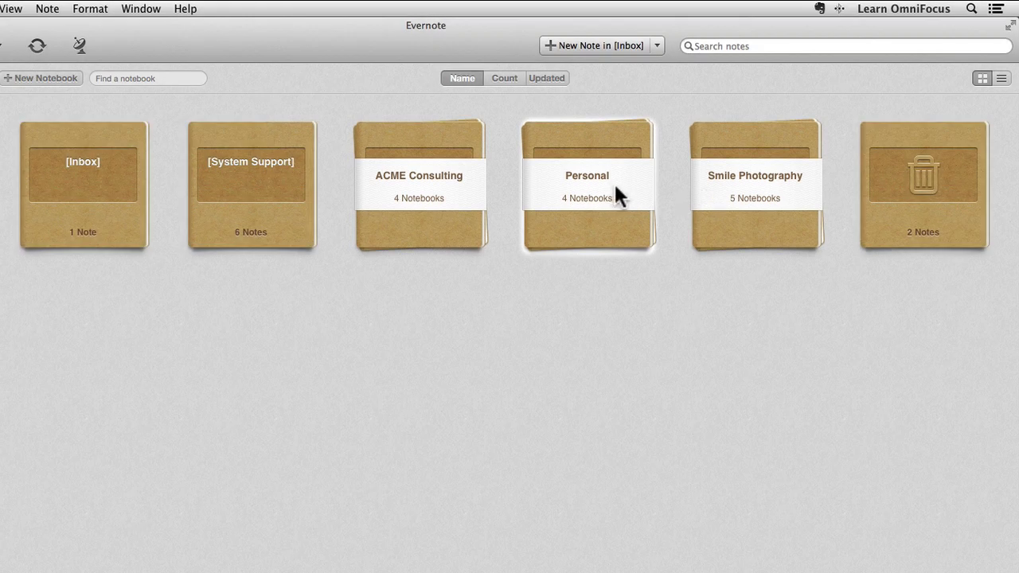
Step: Expand the Personal stack to show Friends & Family, Fun & Recreation, Health - Records and Personal Development
{"action": "left_click", "coordinate": [614, 183]}
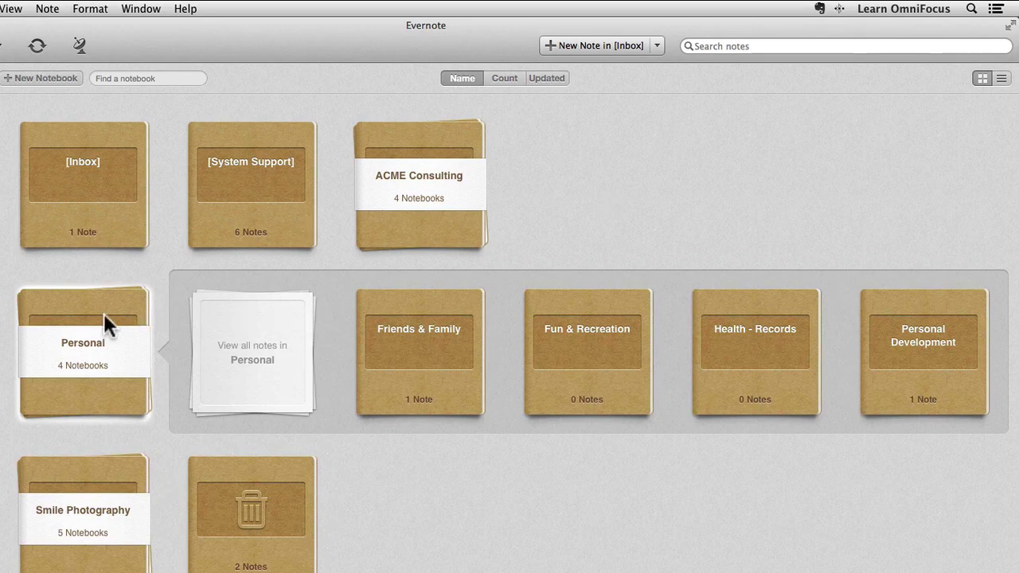
Step: Collapse the Personal stack and open the [System Support] notebook to view Packing List - Briefcase
{"action": "left_click", "coordinate": [103, 313]}
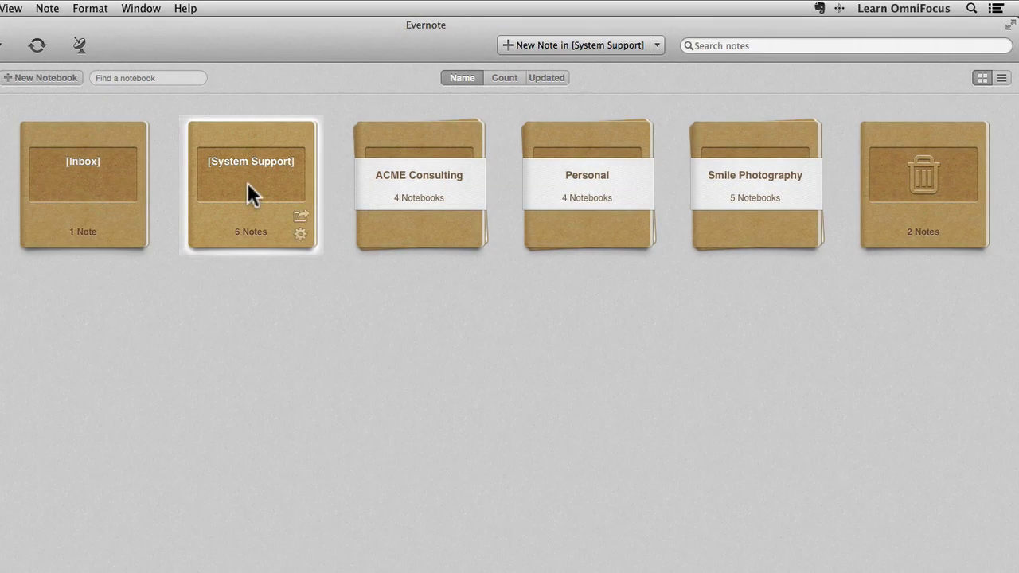
{"action": "double_click", "coordinate": [248, 186]}
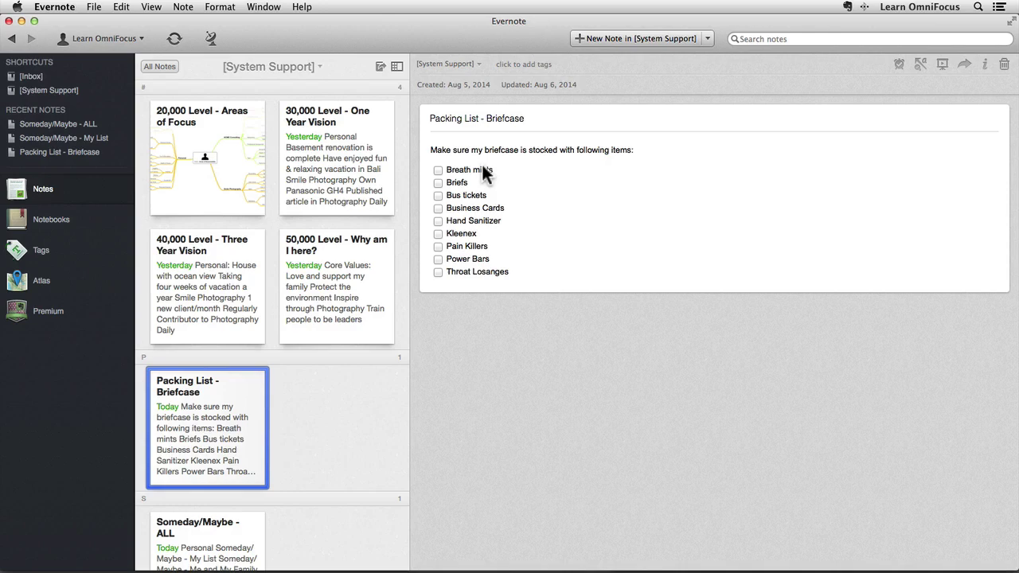
Step: Switch to OmniFocus's Maintainance project with its weekly-repeating Restock briefcase action
{"action": "key", "text": "super+Tab"}
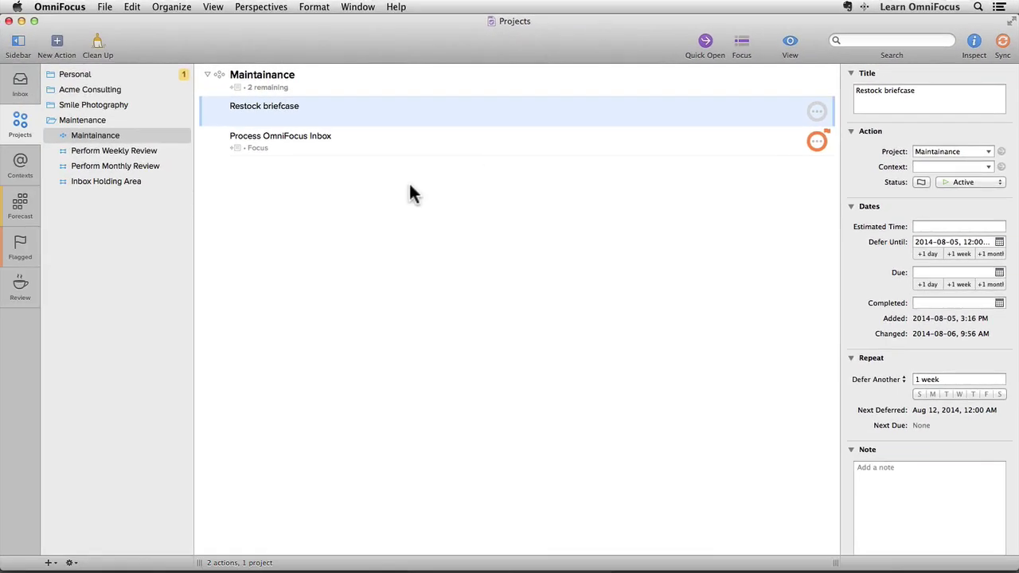
Step: Back in Evernote, copy the Packing List - Briefcase note's link from its context menu
{"action": "key", "text": "super+Tab"}
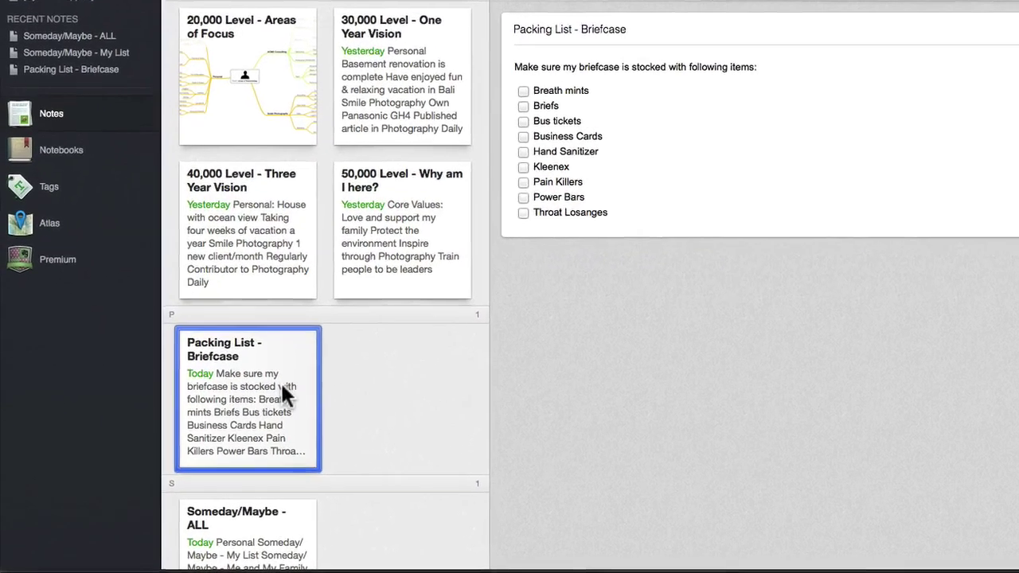
{"action": "right_click", "coordinate": [280, 382]}
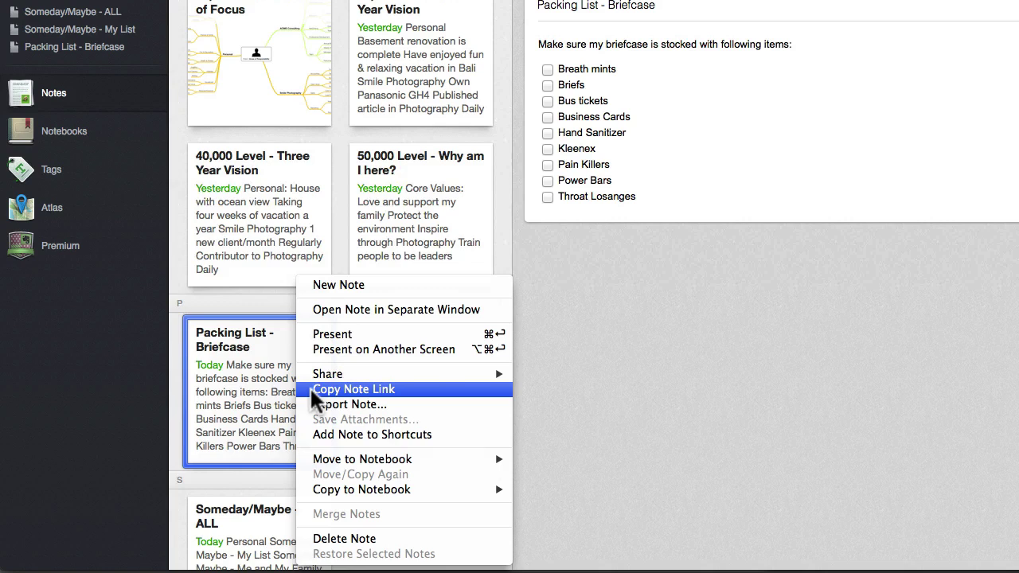
{"action": "left_click", "coordinate": [310, 388]}
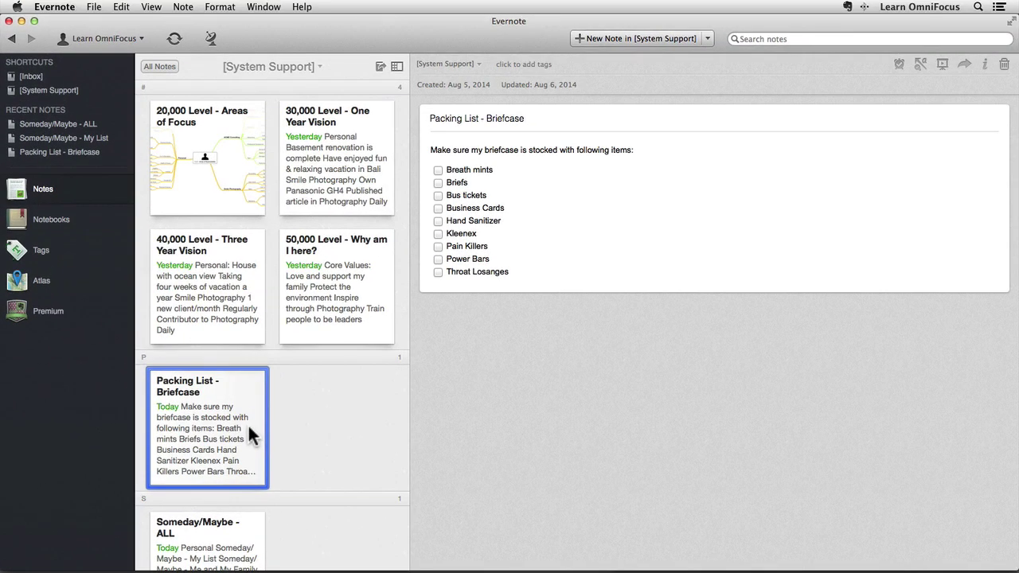
Step: Paste the Packing List - Briefcase note link into the Restock briefcase action's note
{"action": "key", "text": "super+Tab"}
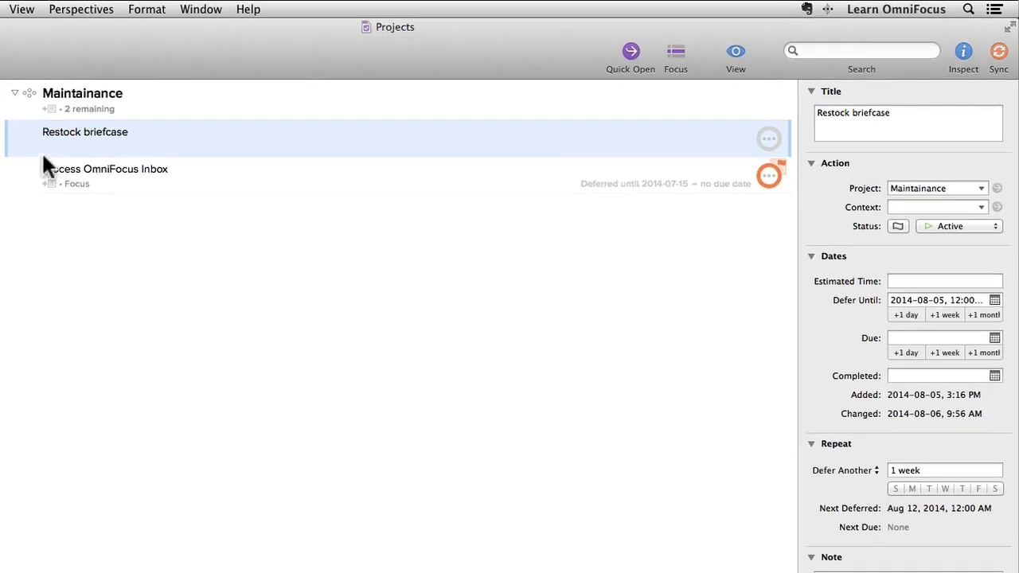
{"action": "left_click", "coordinate": [50, 145]}
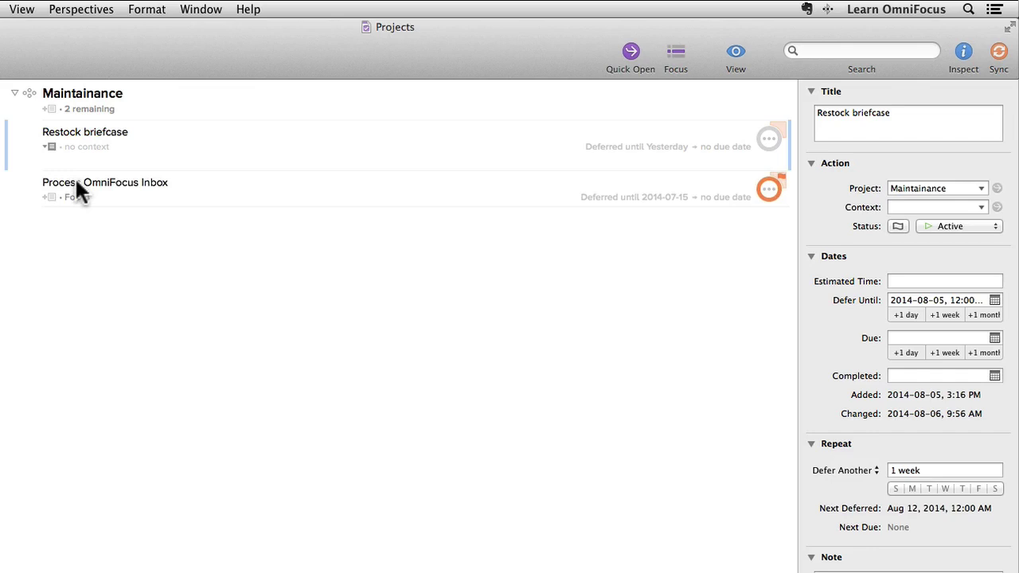
{"action": "key", "text": "super+v"}
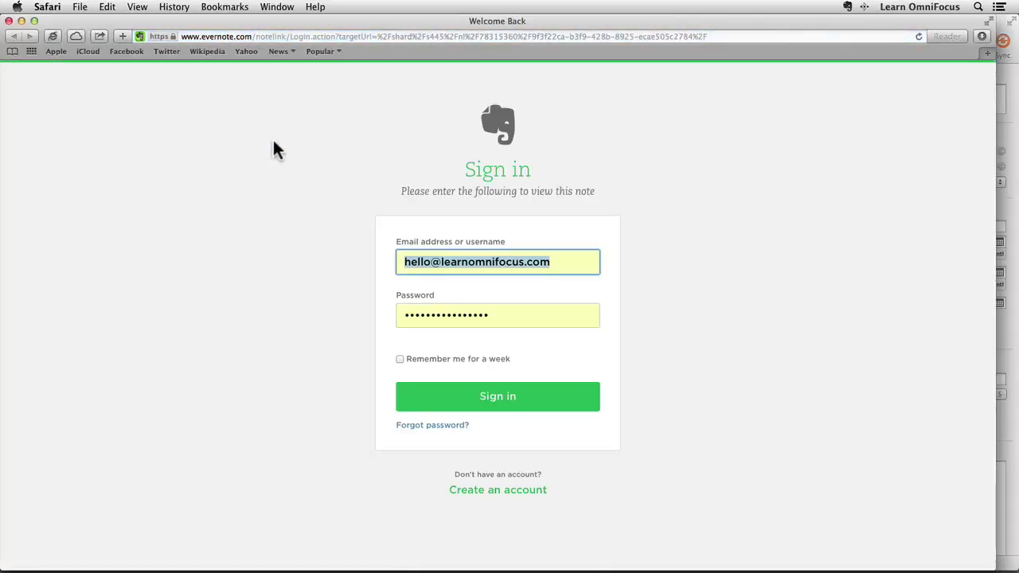
Step: Sign in on the Evernote web page and open the Packing List note in Evernote for Mac
{"action": "left_click", "coordinate": [476, 402]}
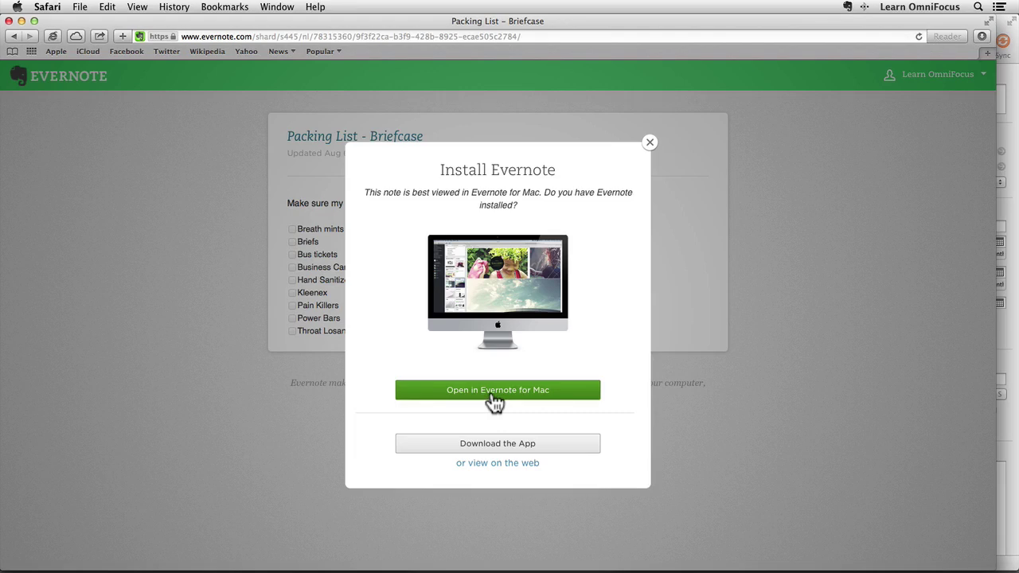
{"action": "left_click", "coordinate": [492, 394]}
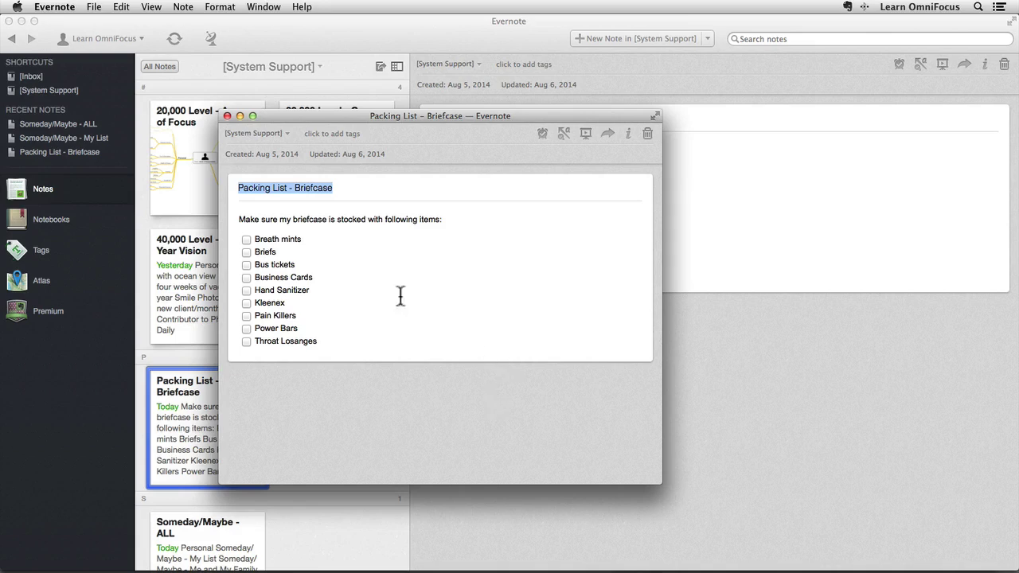
Step: Close the separate note window and copy the Packing List note's classic link using Option
{"action": "left_click", "coordinate": [227, 116]}
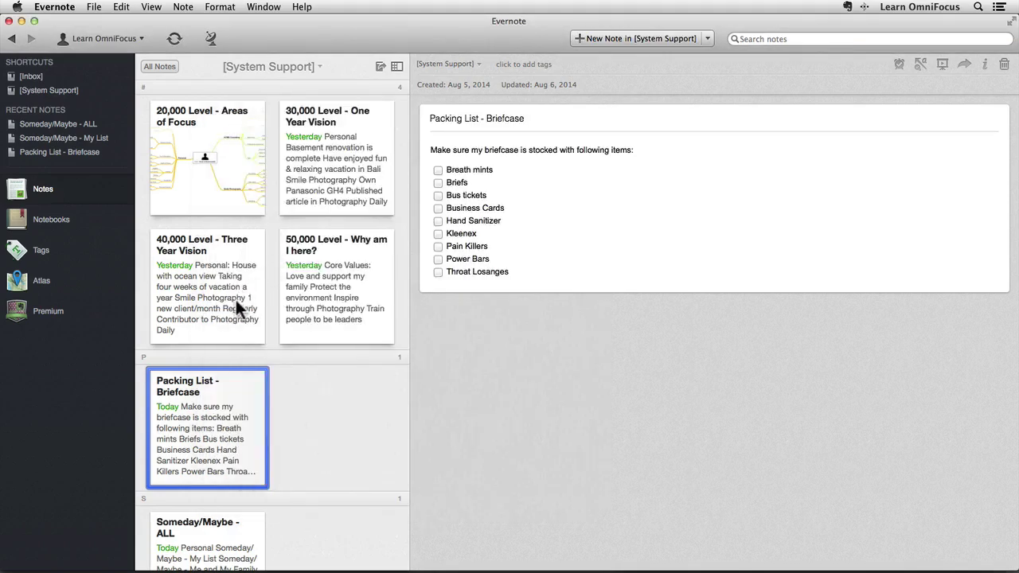
{"action": "right_click", "coordinate": [202, 429]}
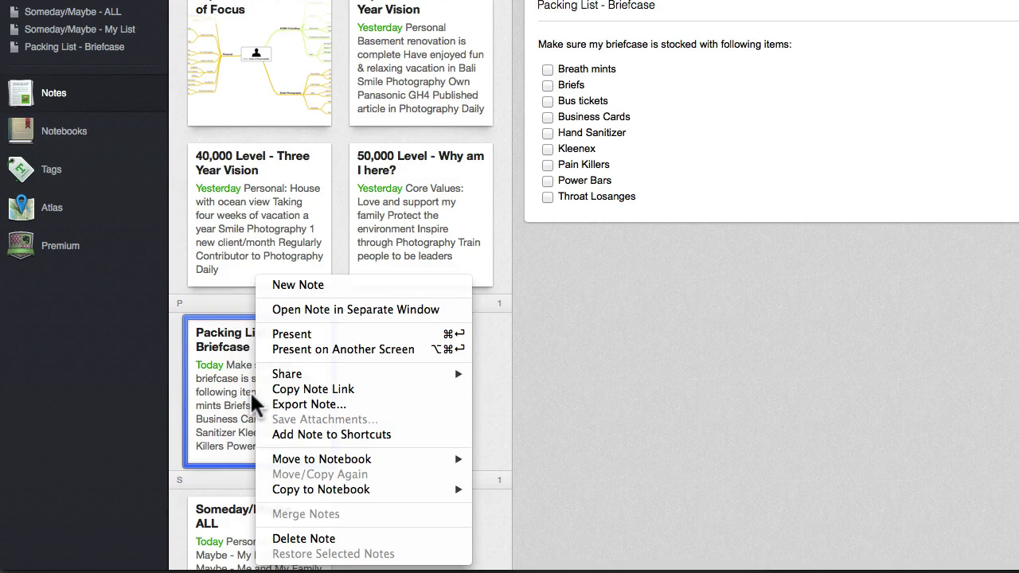
{"action": "key", "text": "alt"}
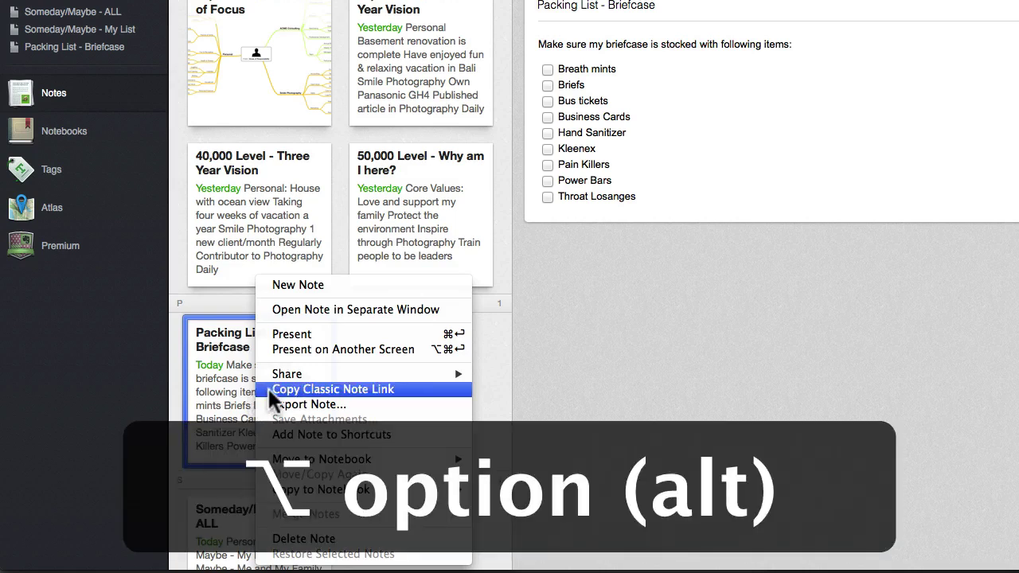
{"action": "left_click", "coordinate": [267, 388]}
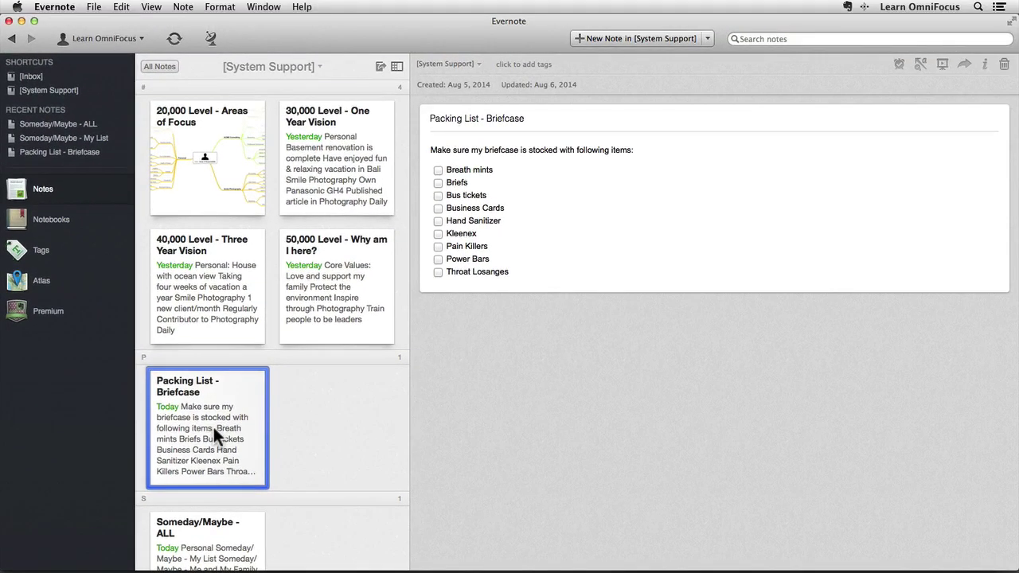
Step: Replace the Restock briefcase note's link with the classic link and follow it to Evernote
{"action": "key", "text": "super+Tab"}
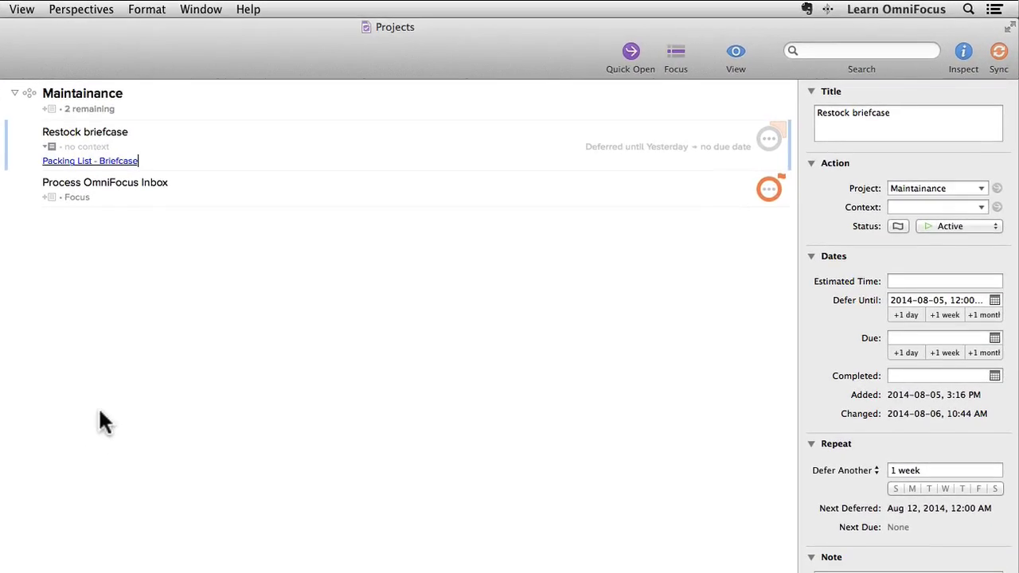
{"action": "triple_click", "coordinate": [109, 159]}
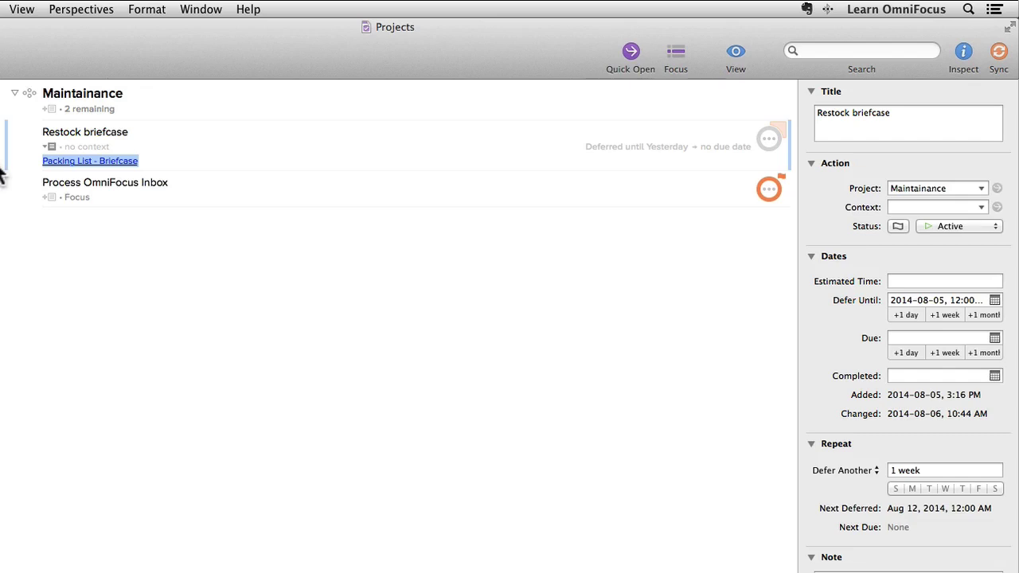
{"action": "key", "text": "Right"}
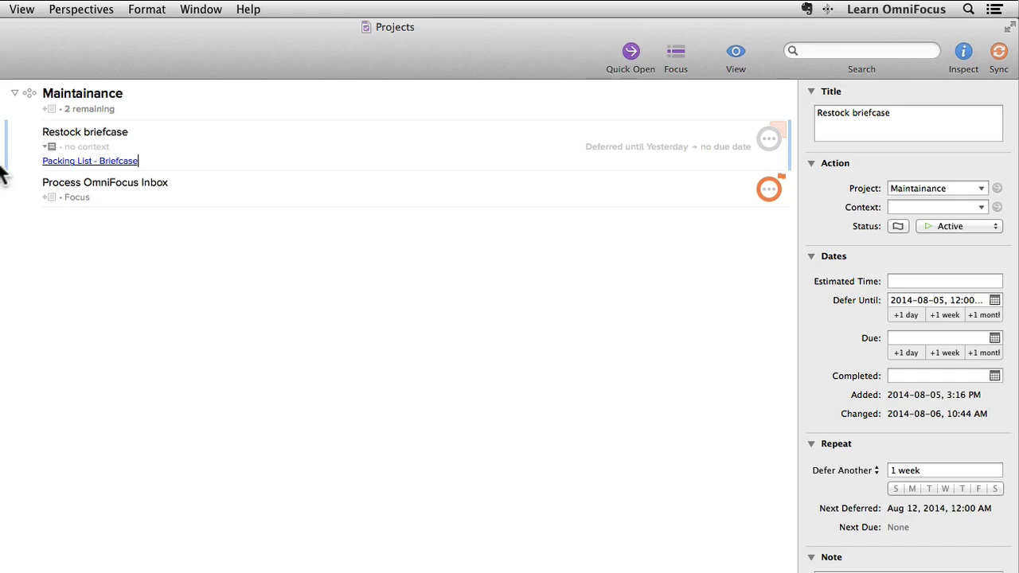
{"action": "left_click", "coordinate": [79, 161]}
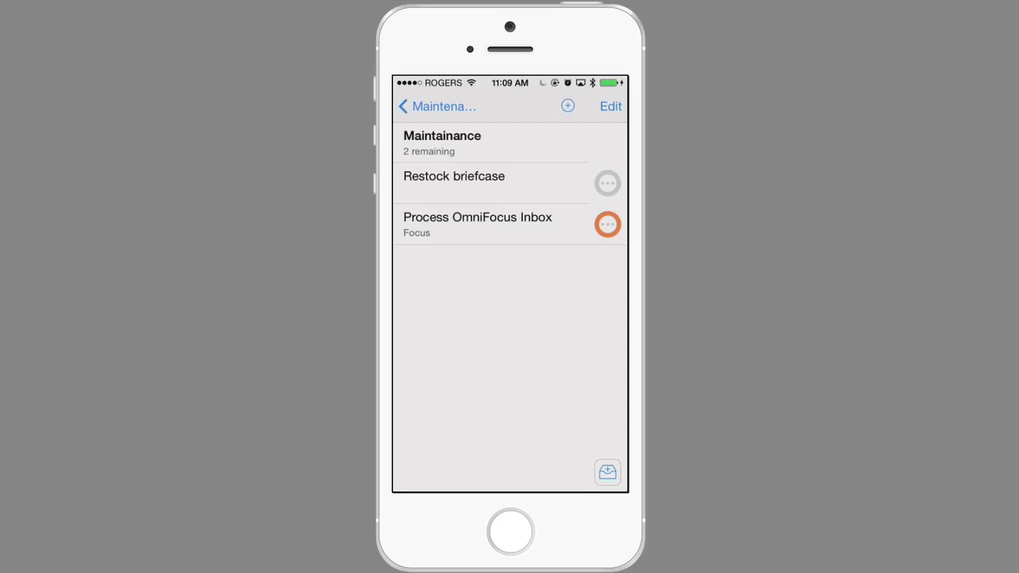
Step: On iPhone, follow the evernote:/// link in Restock briefcase's note to the Packing List note
{"action": "left_click", "coordinate": [454, 182]}
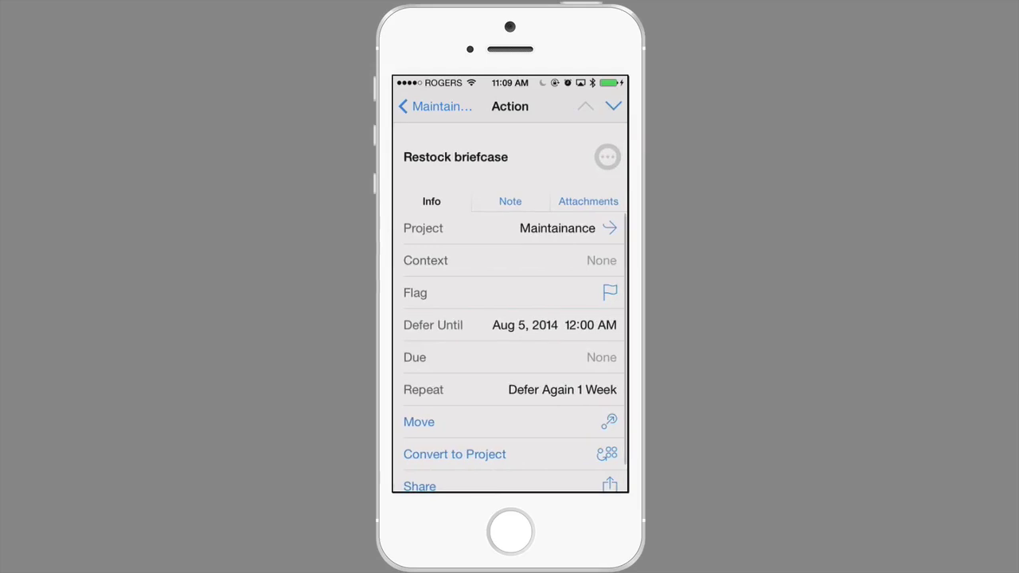
{"action": "left_click", "coordinate": [511, 201]}
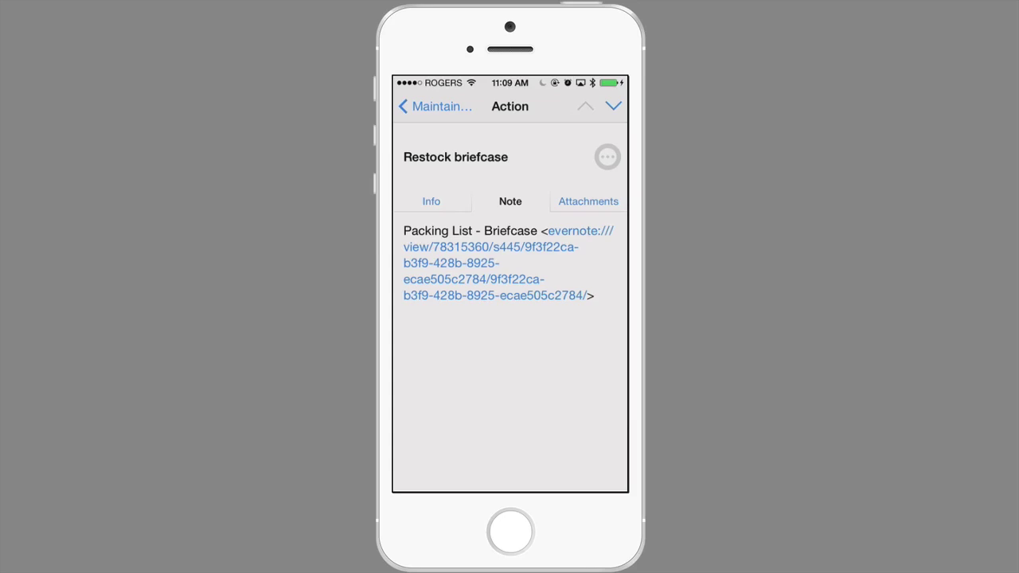
{"action": "left_click", "coordinate": [490, 262]}
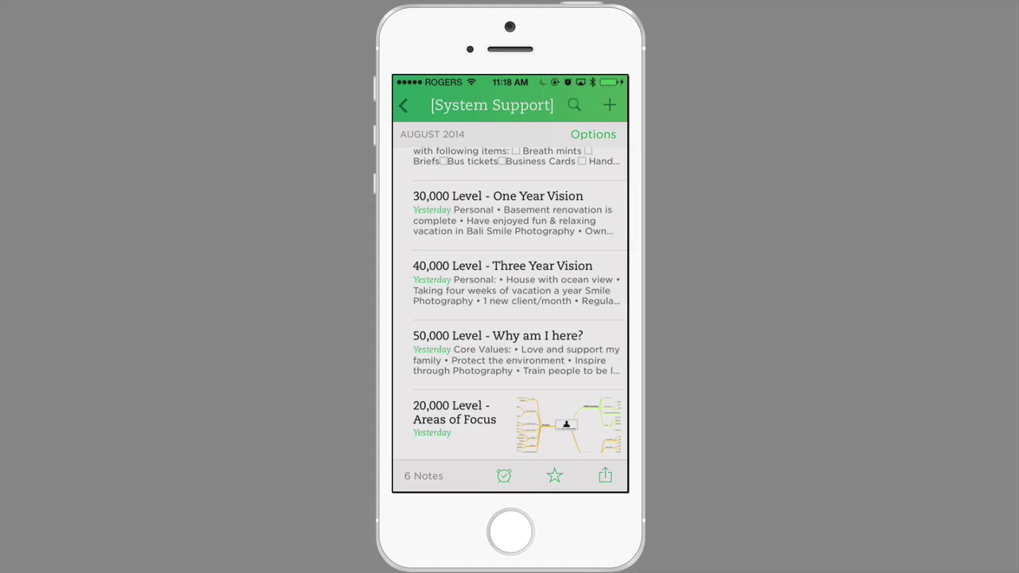
Step: Open the 20,000 Level - Areas of Focus note with its OmniFocus Training PDF attachment
{"action": "left_click", "coordinate": [478, 419]}
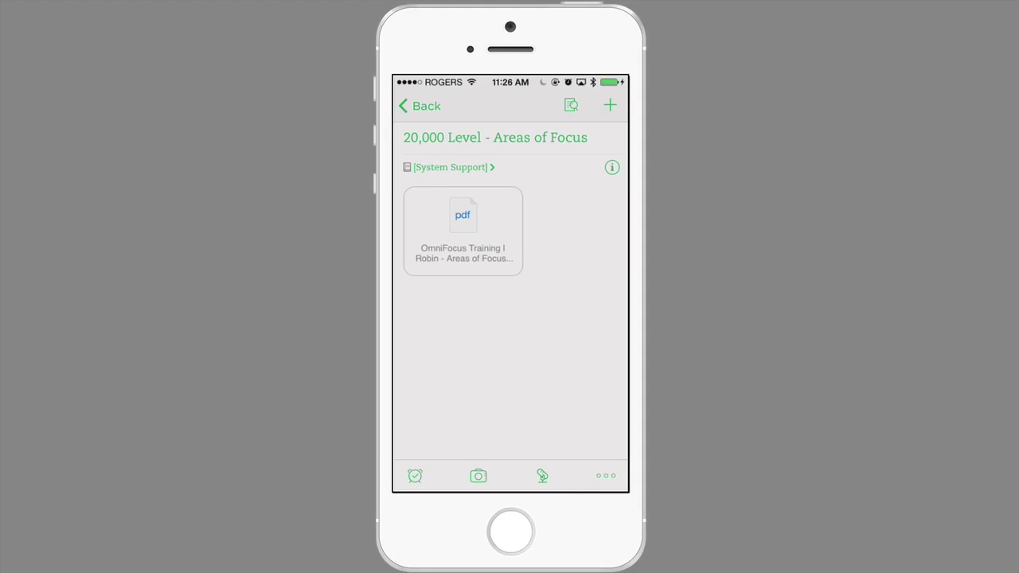
Step: Add a new action in the Maintainance list and paste the Evernote link into its note
{"action": "double_click", "coordinate": [510, 531]}
{"action": "left_click", "coordinate": [505, 227]}
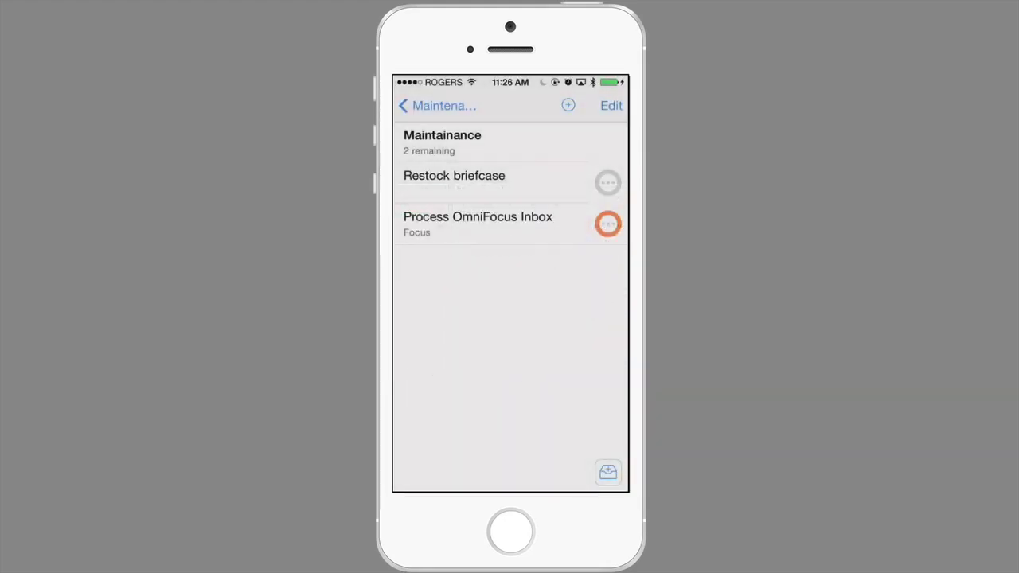
{"action": "left_click", "coordinate": [608, 472]}
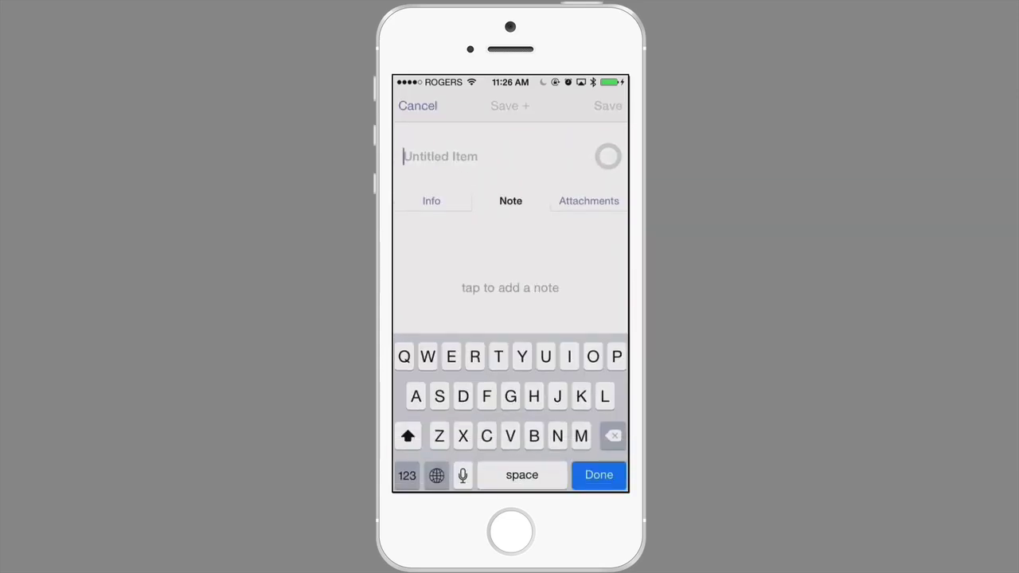
{"action": "type", "text": "R&R"}
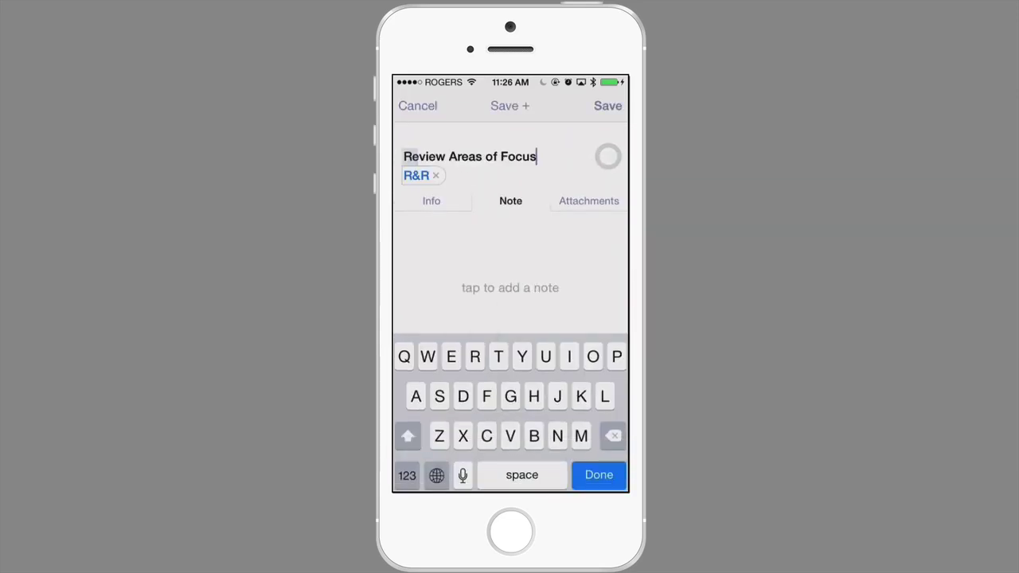
{"action": "left_click", "coordinate": [510, 288]}
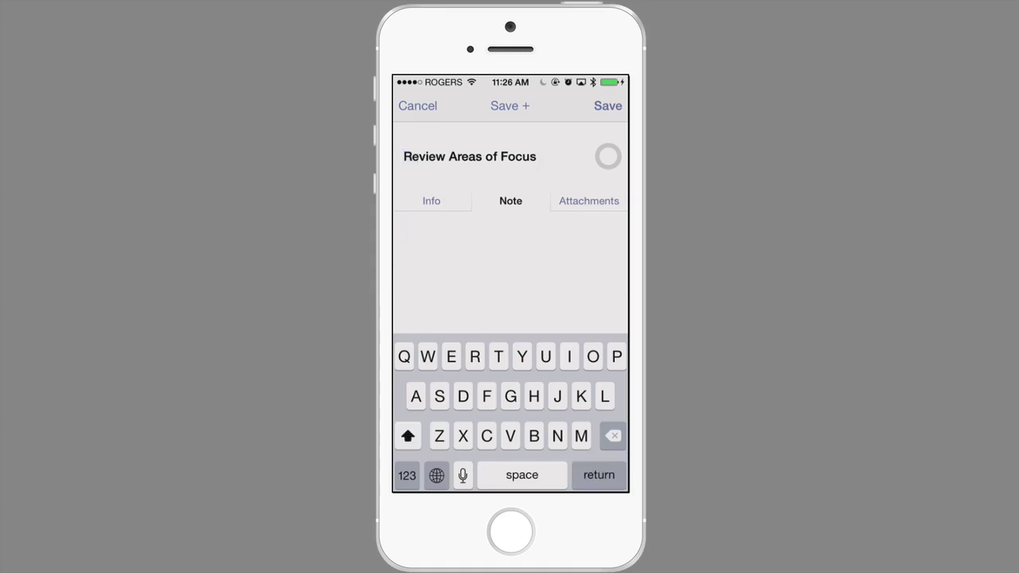
{"action": "left_click", "coordinate": [474, 239]}
{"action": "left_click", "coordinate": [426, 195]}
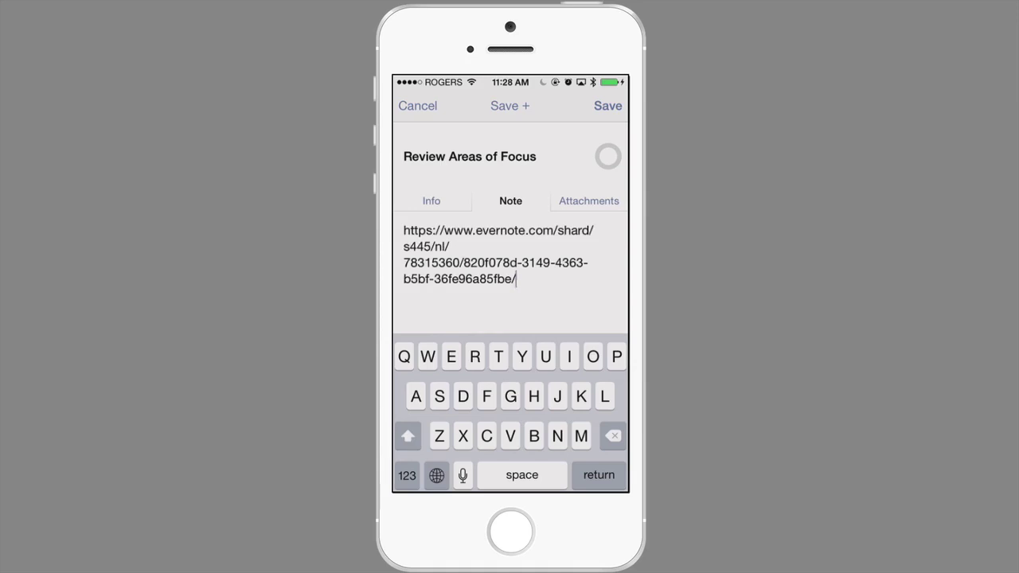
Step: Assign the action to project Perform Monthly Review and context Energy : Focus
{"action": "left_click", "coordinate": [430, 200]}
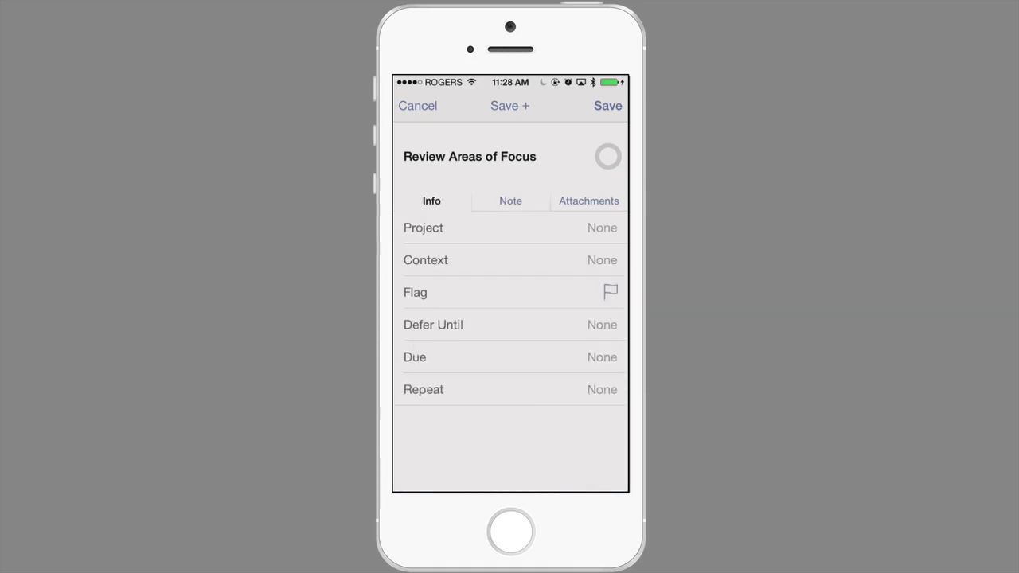
{"action": "left_click", "coordinate": [422, 228]}
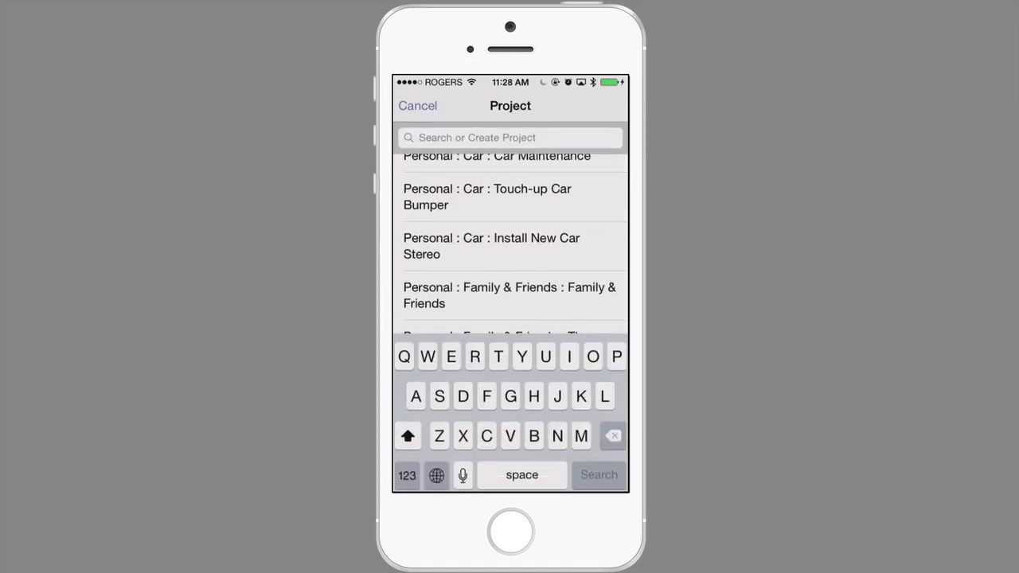
{"action": "type", "text": "Perfor"}
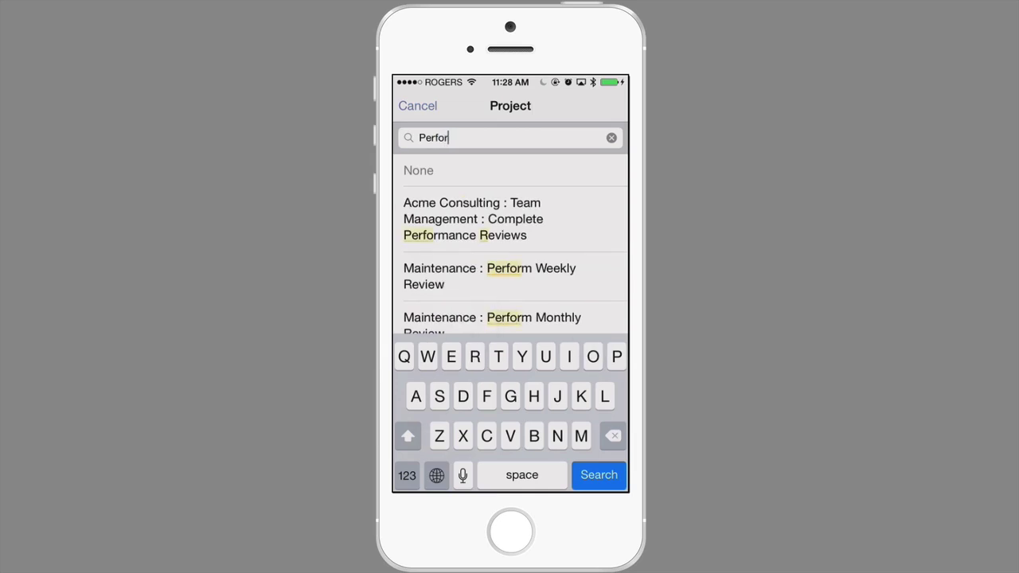
{"action": "left_click", "coordinate": [492, 317]}
{"action": "left_click", "coordinate": [425, 259]}
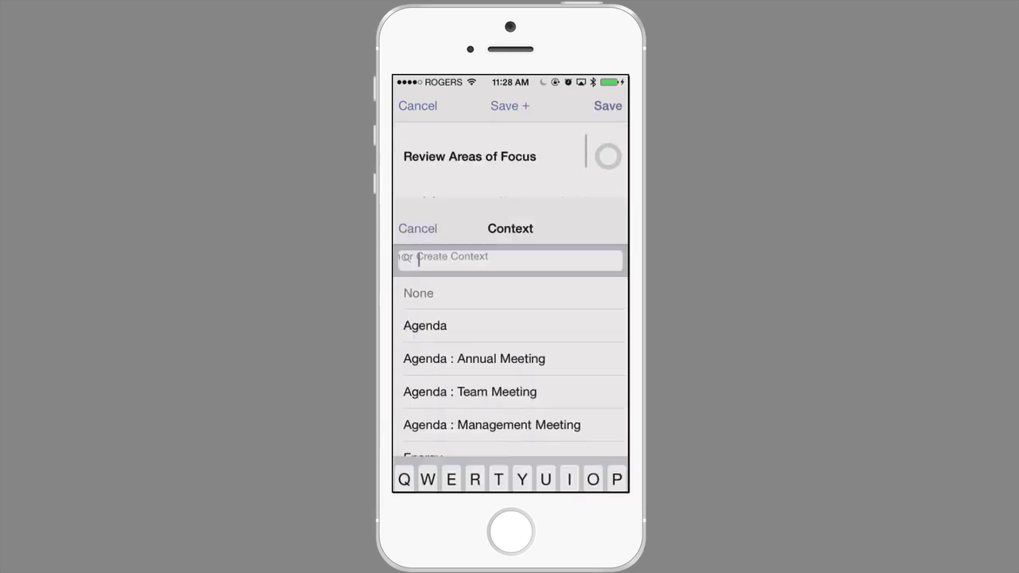
{"action": "type", "text": "Foxus"}
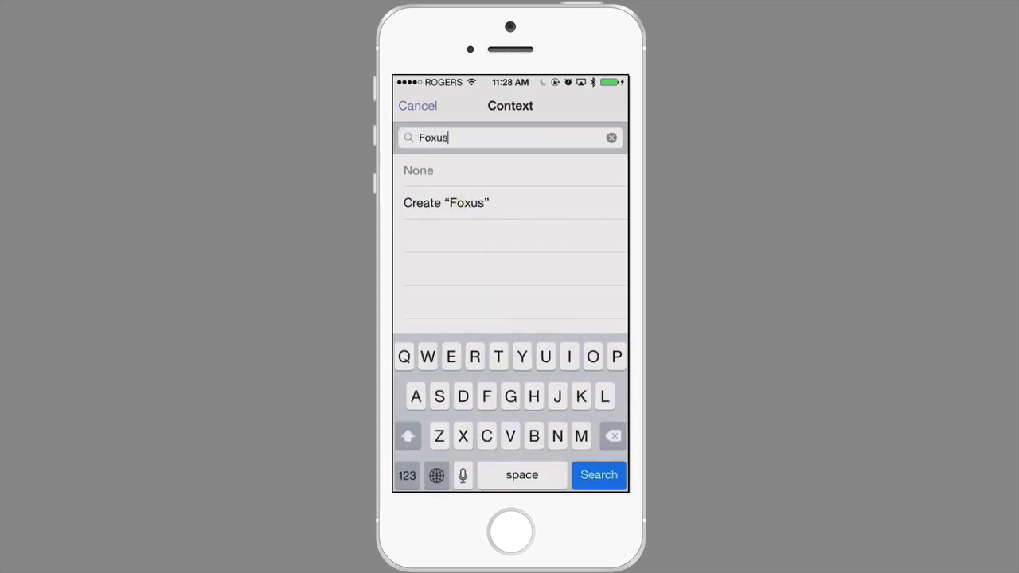
{"action": "key", "text": "BackSpace"}
{"action": "key", "text": "BackSpace"}
{"action": "key", "text": "BackSpace"}
{"action": "type", "text": "cu"}
{"action": "left_click", "coordinate": [446, 202]}
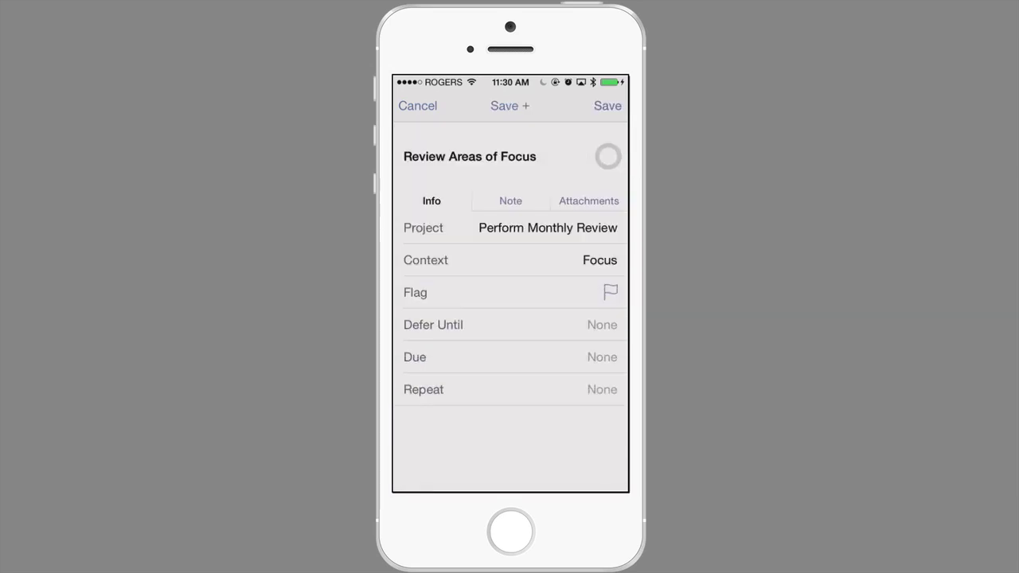
Step: Open the Review Areas of Focus note and follow its Evernote link into Safari
{"action": "left_click", "coordinate": [510, 200]}
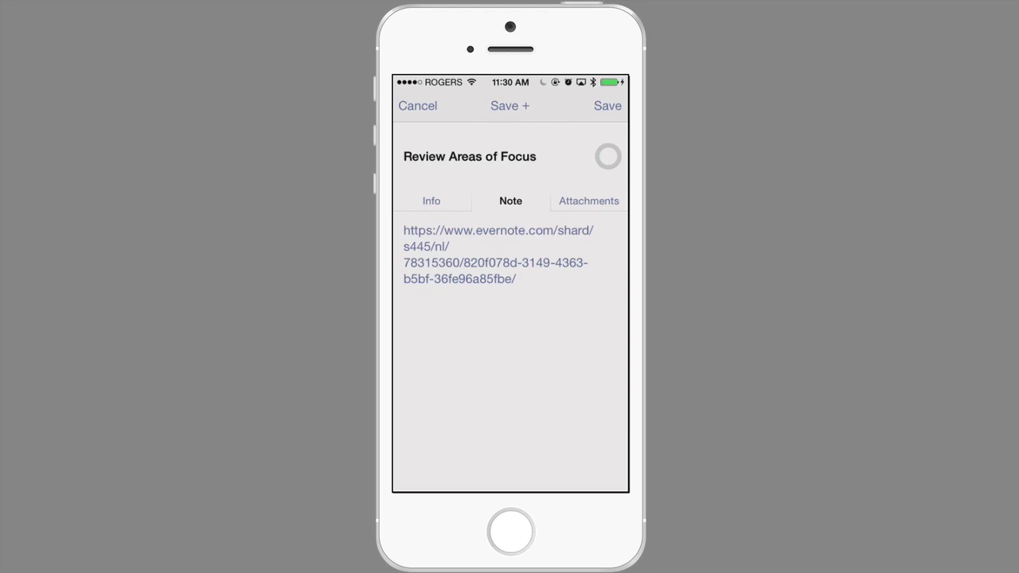
{"action": "left_click", "coordinate": [497, 255]}
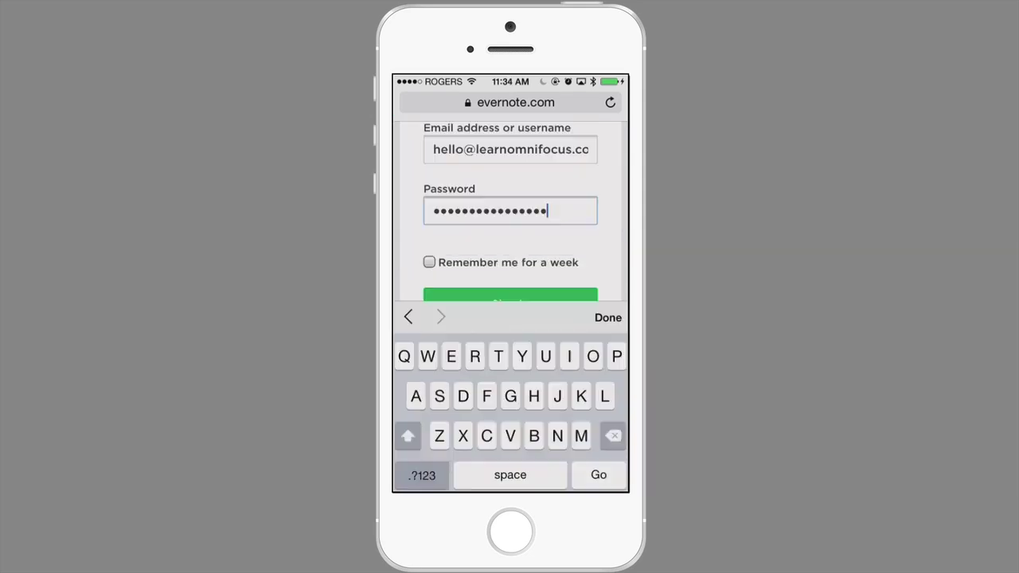
Step: Submit the Evernote sign-in to load the Someday/Maybe - ALL note
{"action": "key", "text": "Return"}
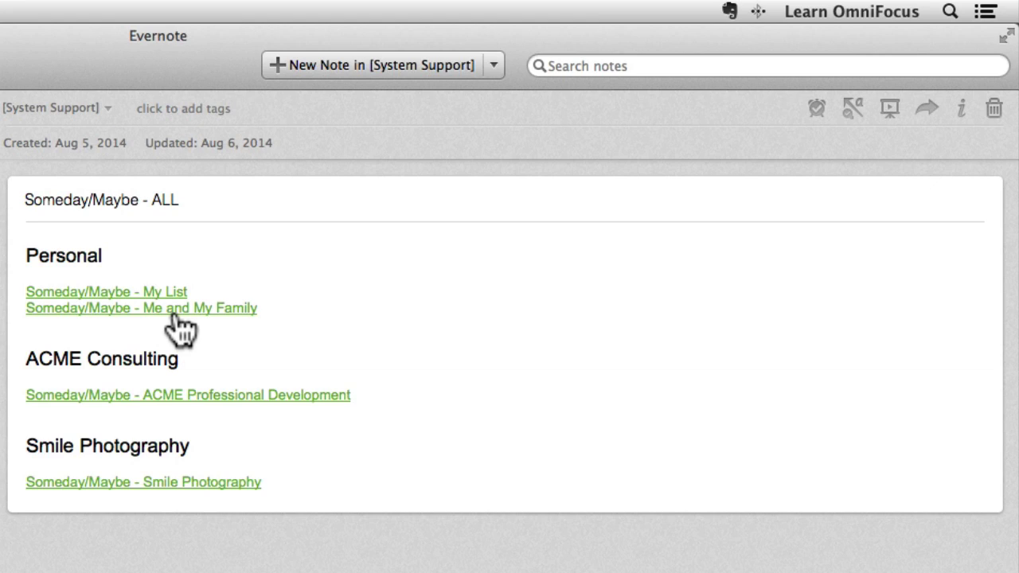
{"action": "left_click", "coordinate": [171, 313]}
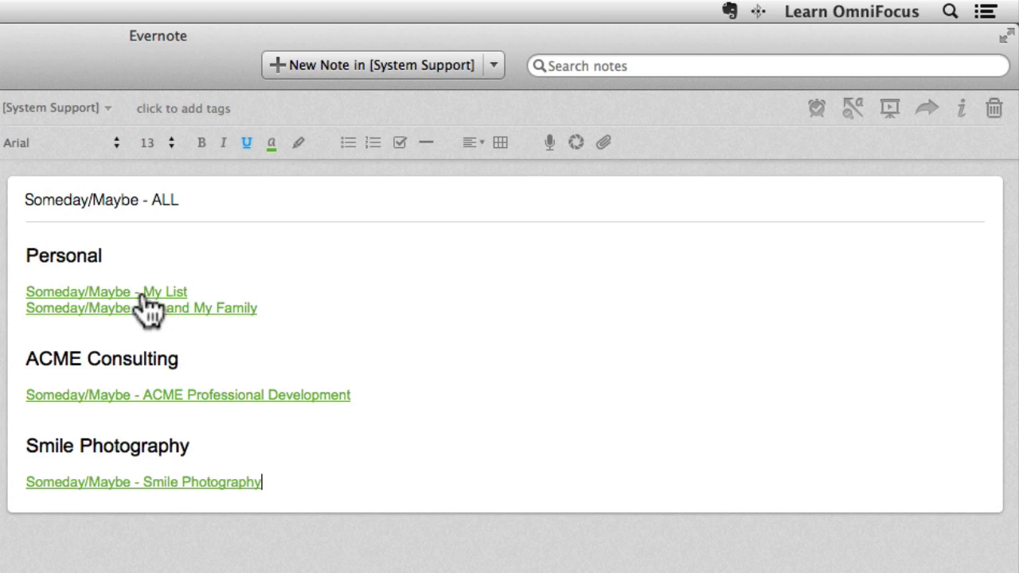
{"action": "left_click", "coordinate": [145, 293]}
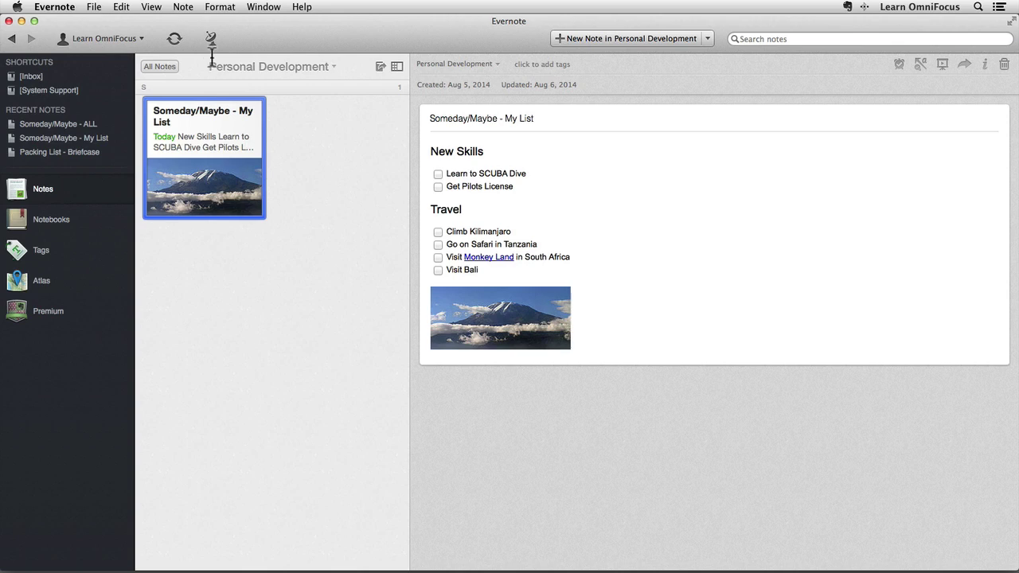
{"action": "left_click", "coordinate": [11, 38]}
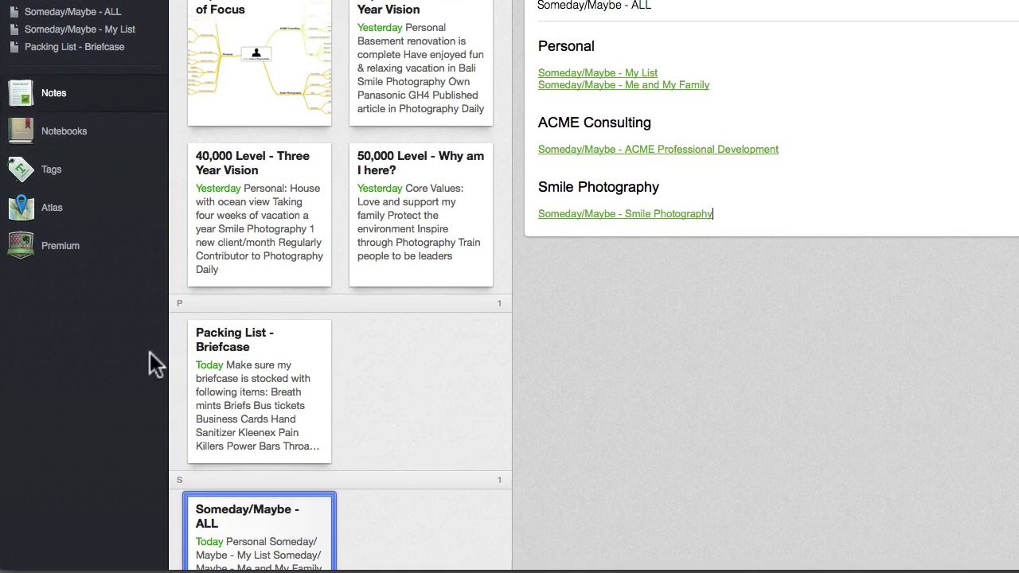
Step: Copy the classic note link for Someday/Maybe - ALL from its Option-held context menu
{"action": "right_click", "coordinate": [250, 525]}
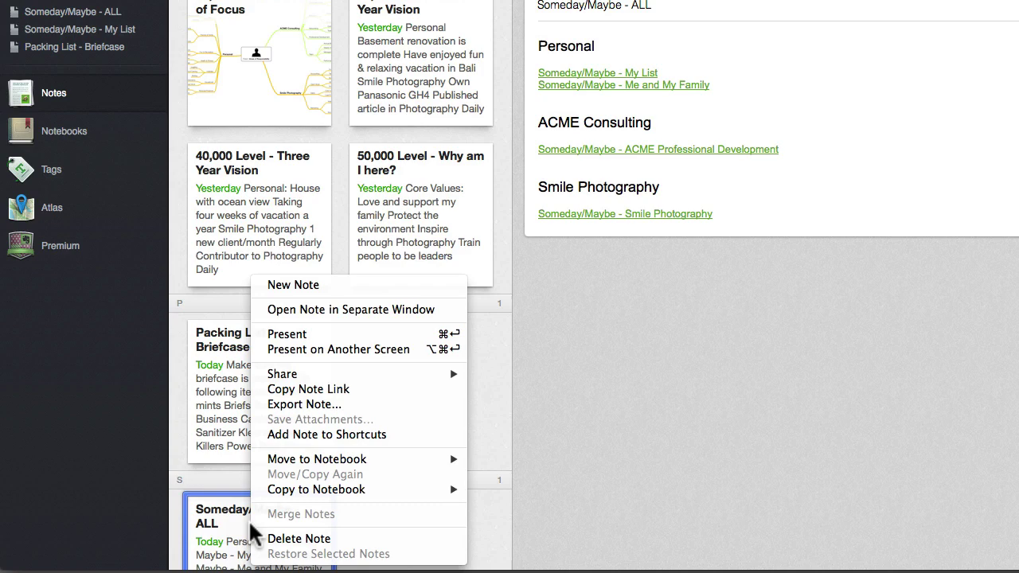
{"action": "key", "text": "alt"}
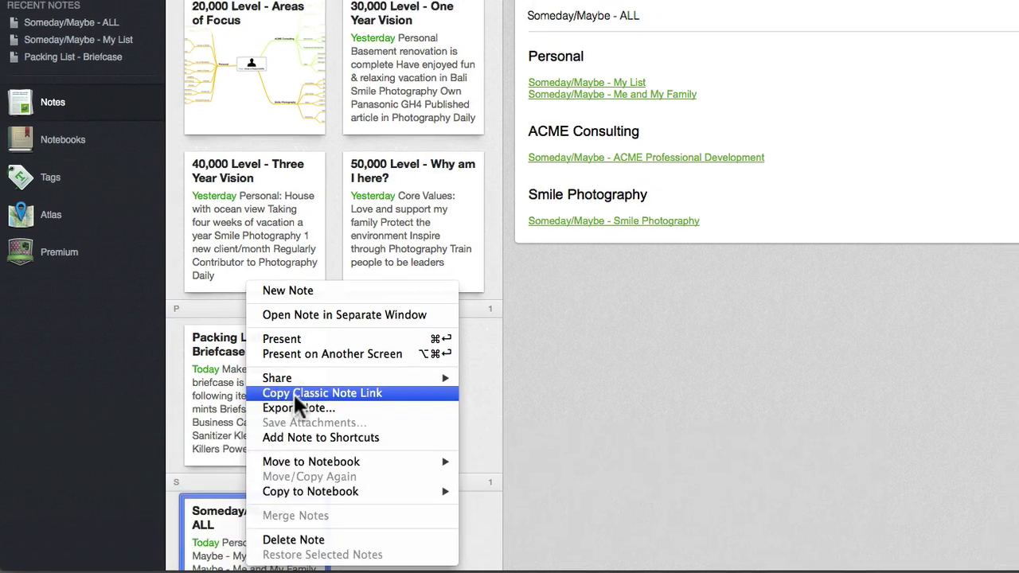
{"action": "left_click", "coordinate": [299, 389]}
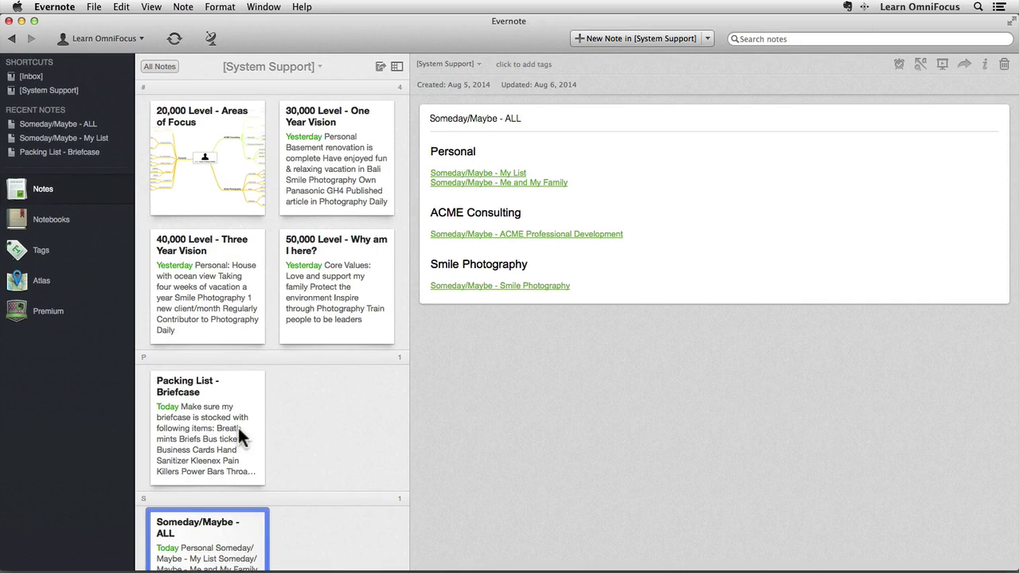
Step: Quick-enter 'Review Someday/Maybe Lists' under Perform Monthly Review, context Focus, with the copied link as its note
{"action": "key", "text": "ctrl+alt+space"}
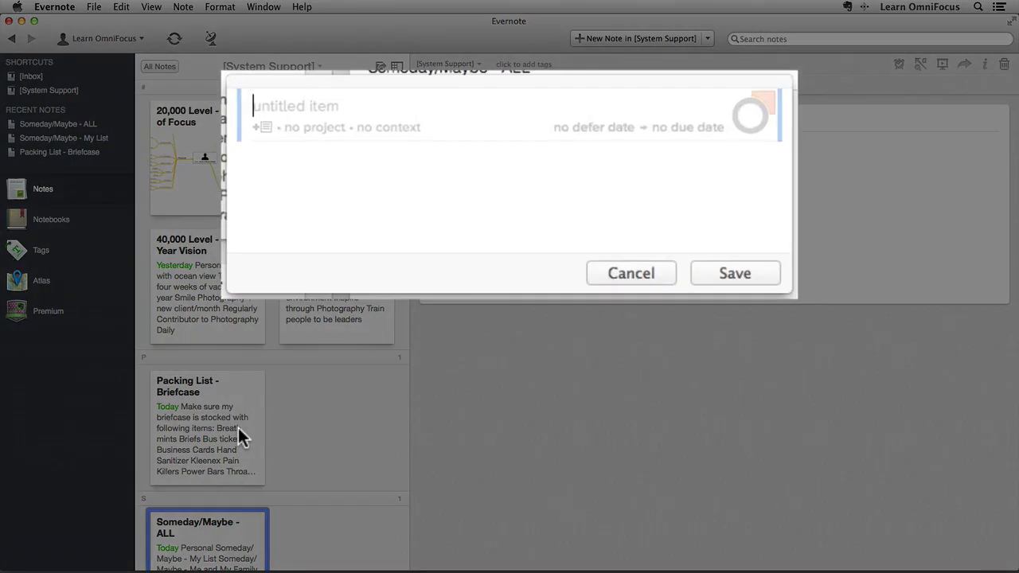
{"action": "type", "text": "Review S"}
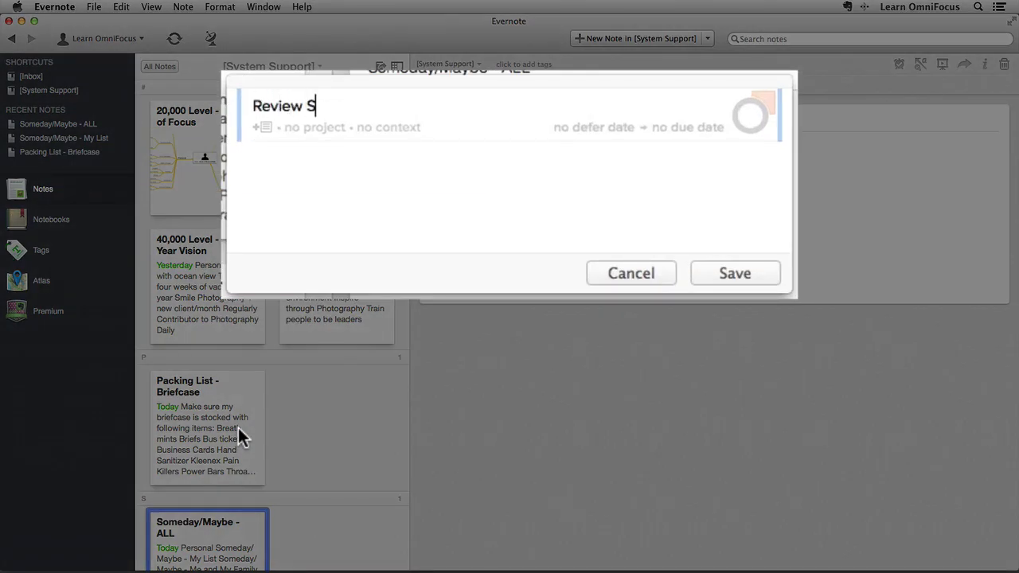
{"action": "type", "text": "omeday/Maybe"}
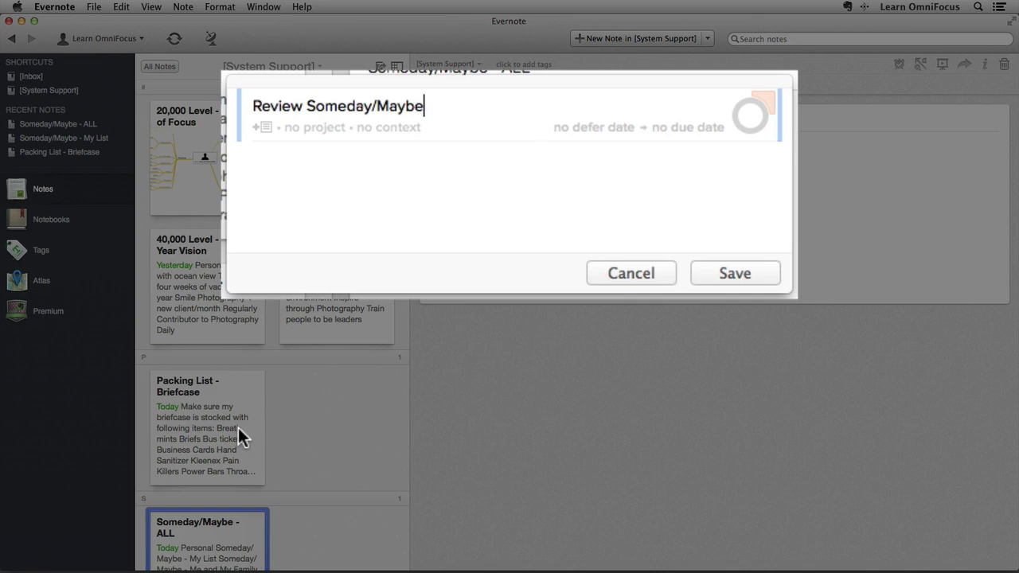
{"action": "type", "text": " Lists"}
{"action": "key", "text": "Tab"}
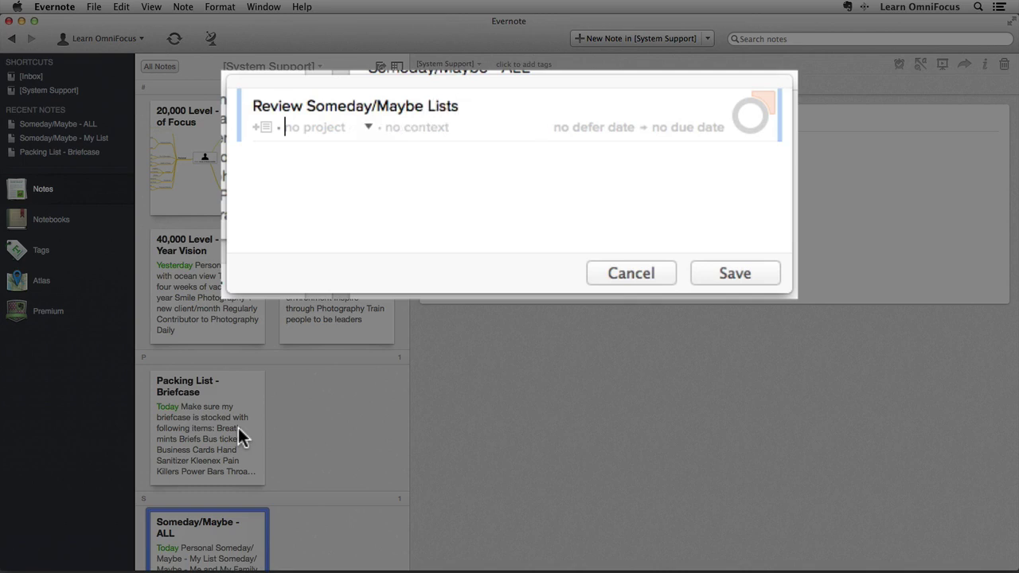
{"action": "type", "text": "mont"}
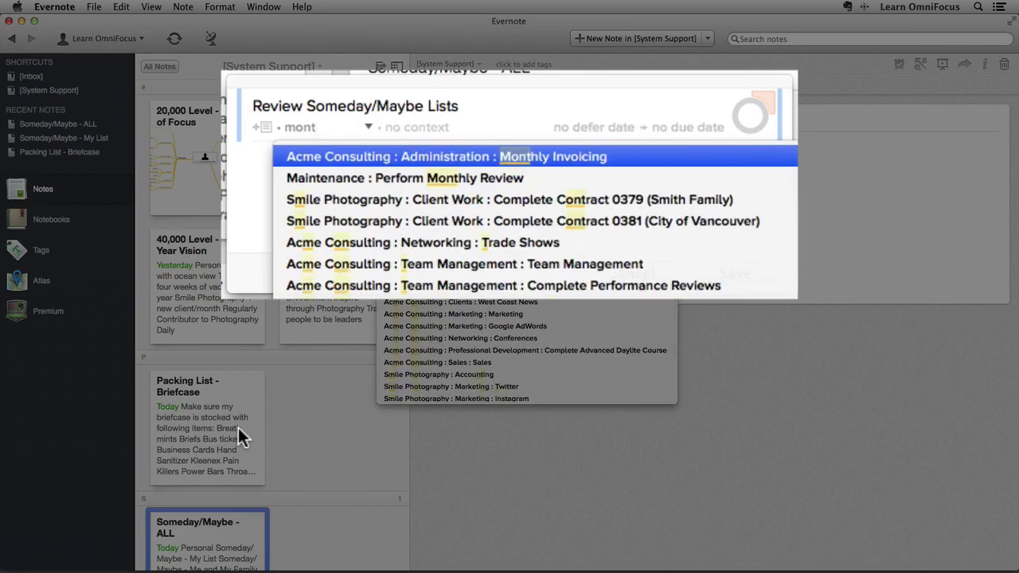
{"action": "key", "text": "Down"}
{"action": "key", "text": "Return"}
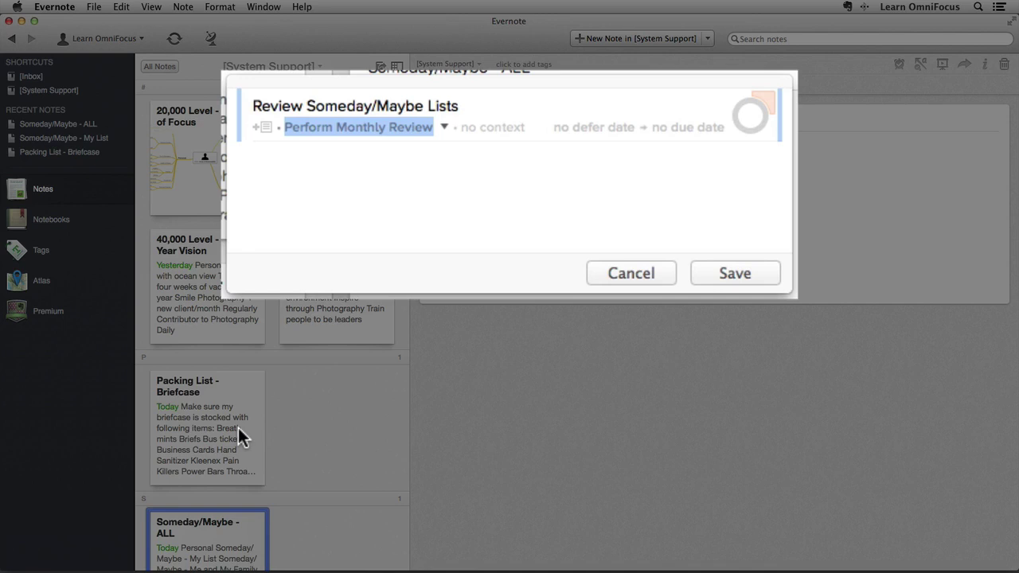
{"action": "key", "text": "Tab"}
{"action": "type", "text": "f"}
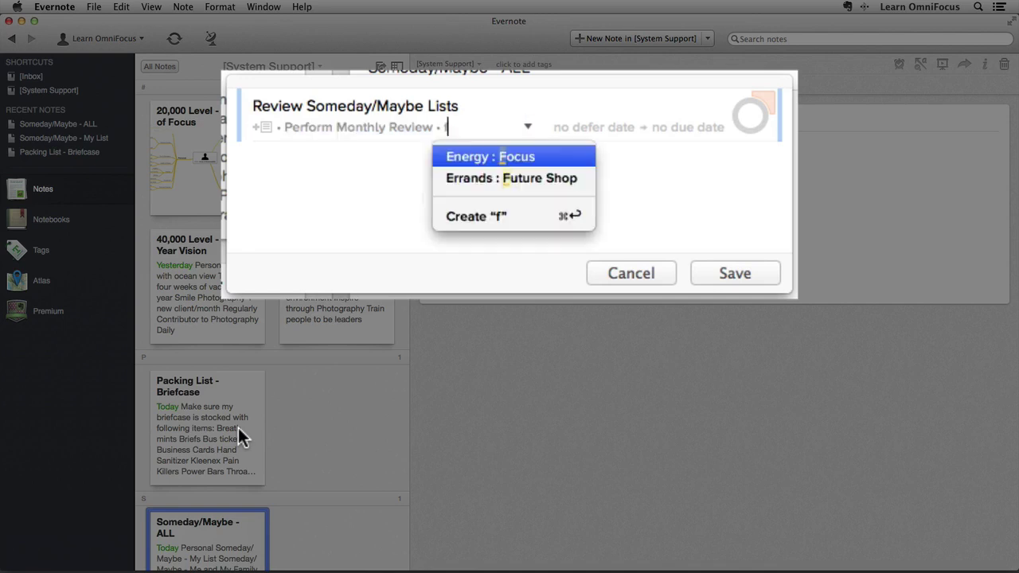
{"action": "type", "text": "ocus"}
{"action": "key", "text": "Tab"}
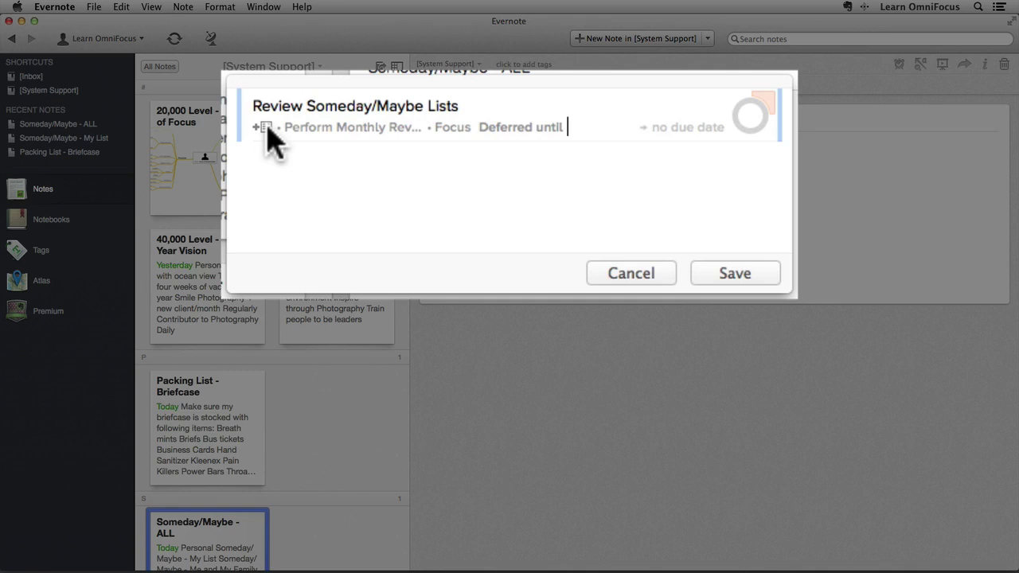
{"action": "key", "text": "super+apostrophe"}
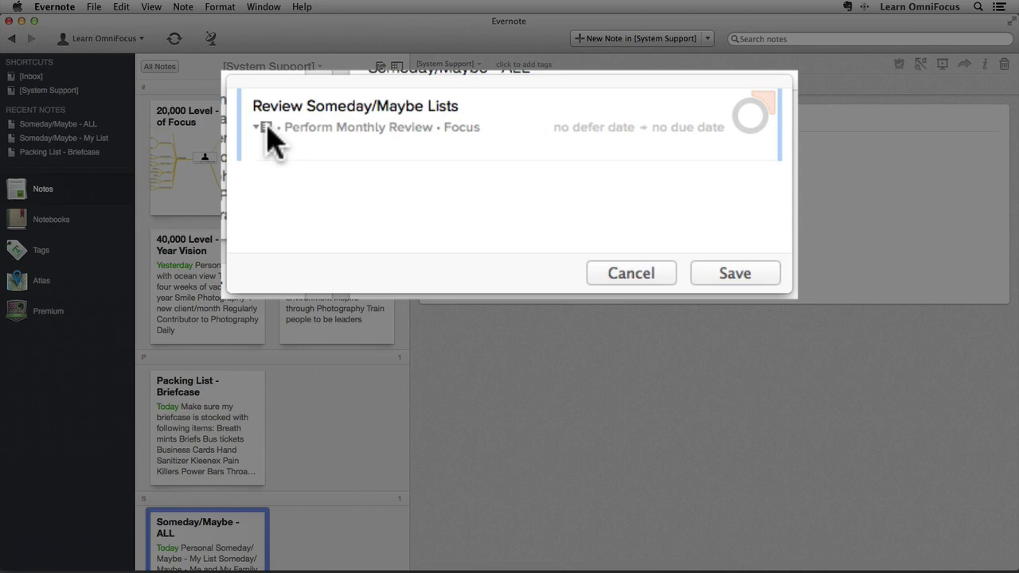
{"action": "key", "text": "super+v"}
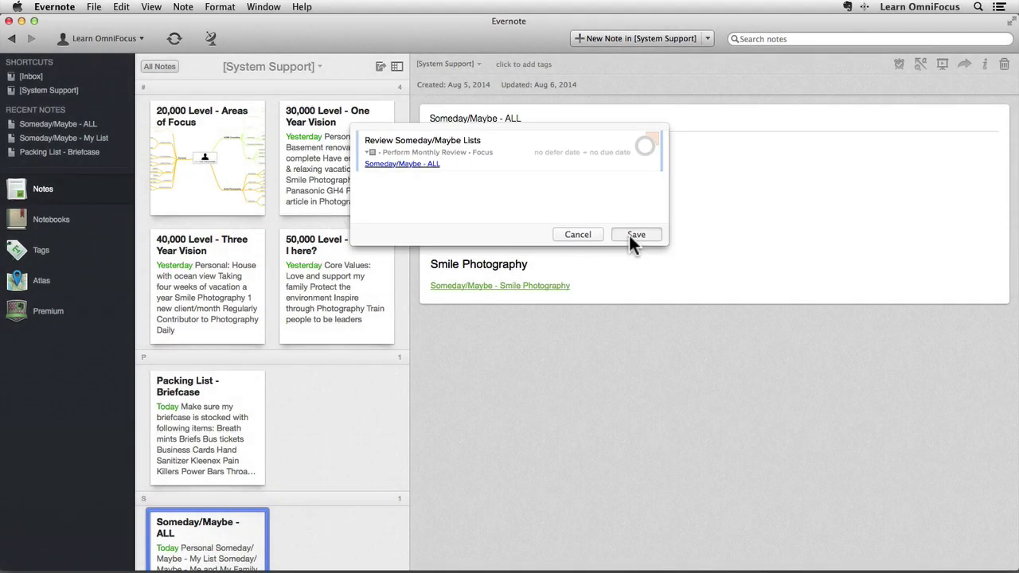
Step: Save the Review Someday/Maybe Lists action from the Quick Entry window
{"action": "left_click", "coordinate": [630, 235]}
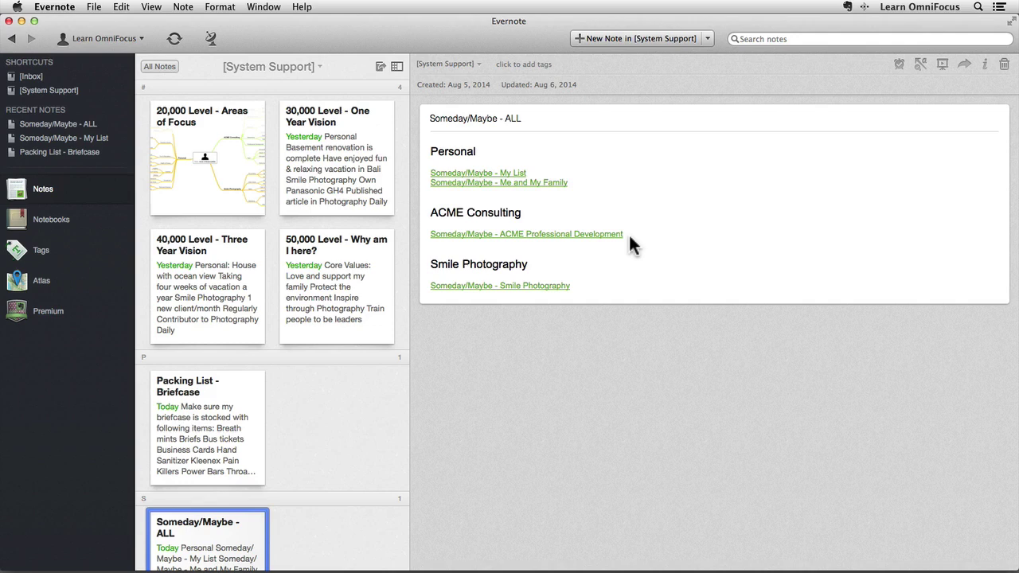